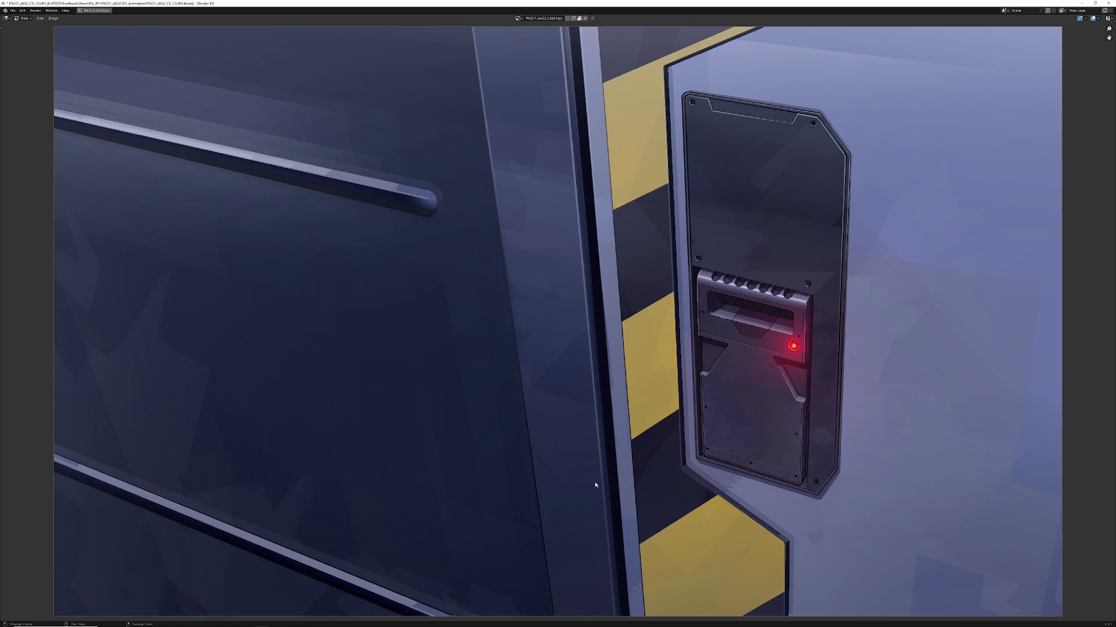
# Step: Show the PANEL_CLEAN room background image in the image editor and restore the multi-editor layout
pyautogui.click(517, 18)
pyautogui.click(549, 58)
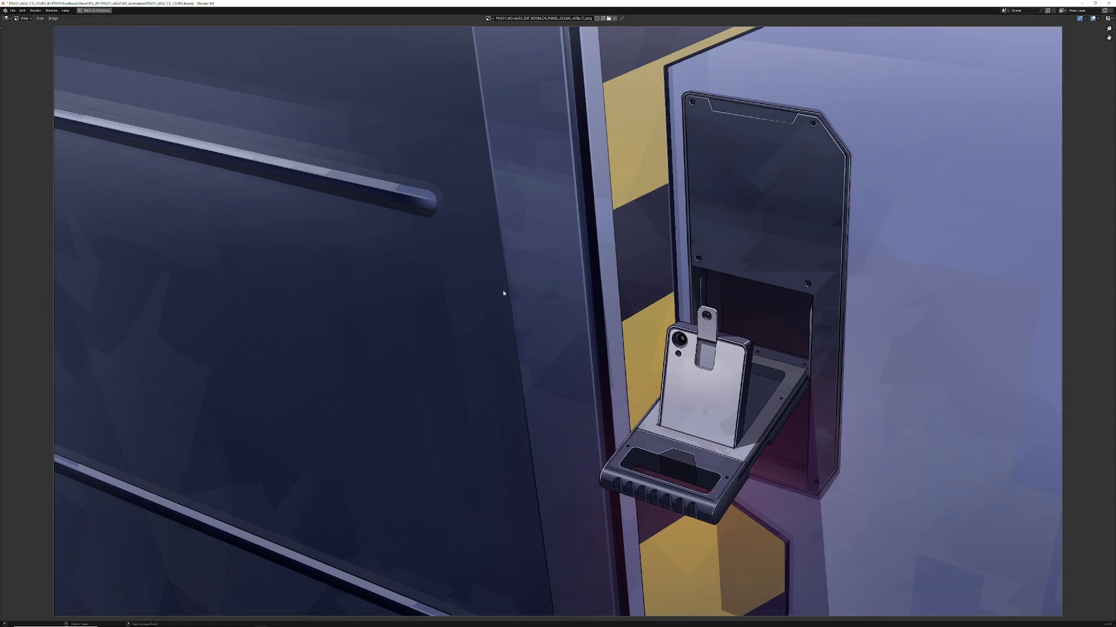
pyautogui.hotkey('ctrl', 'space')
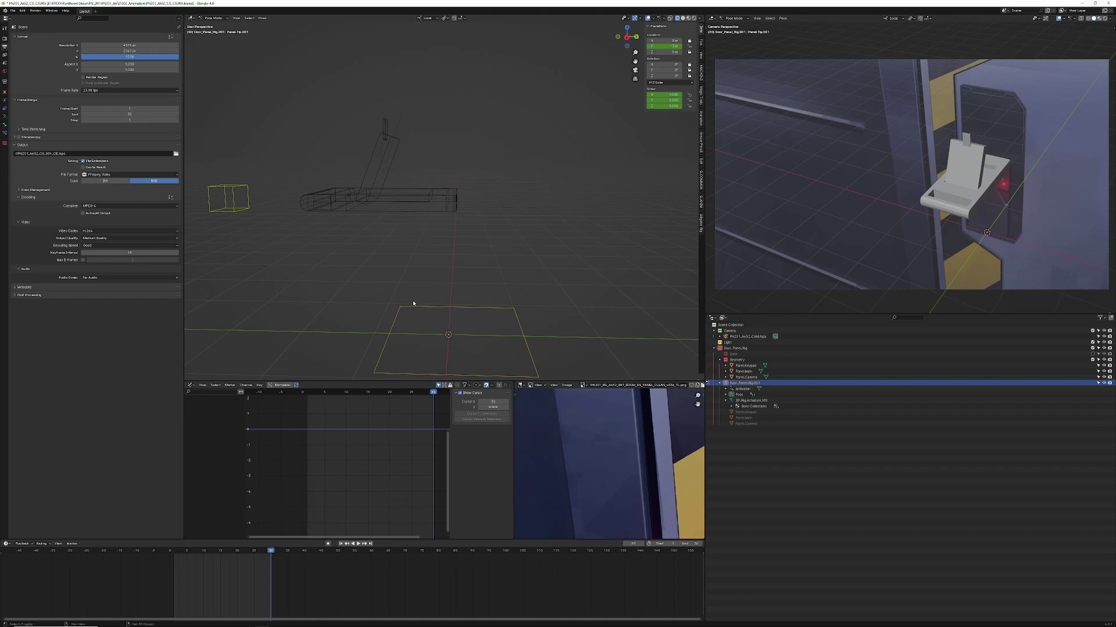
# Step: Return to the first frame and display the door panel rig in solid shading in the perspective viewport
pyautogui.hotkey('shift', 'Left')
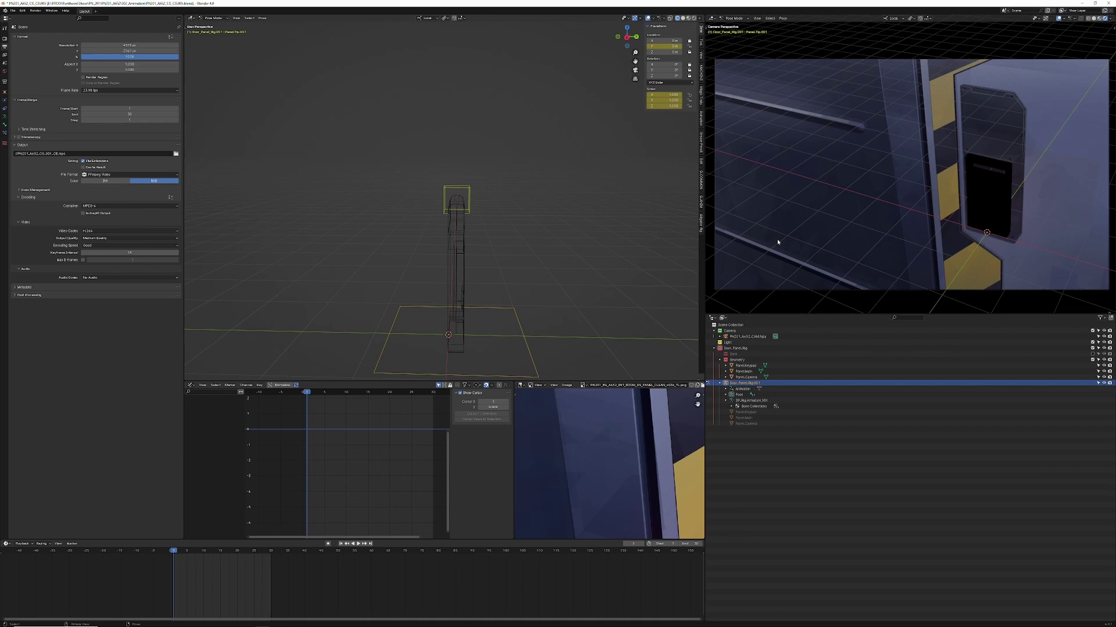
pyautogui.keyDown('shift'); pyautogui.scroll(1, 776, 239); pyautogui.keyUp('shift')
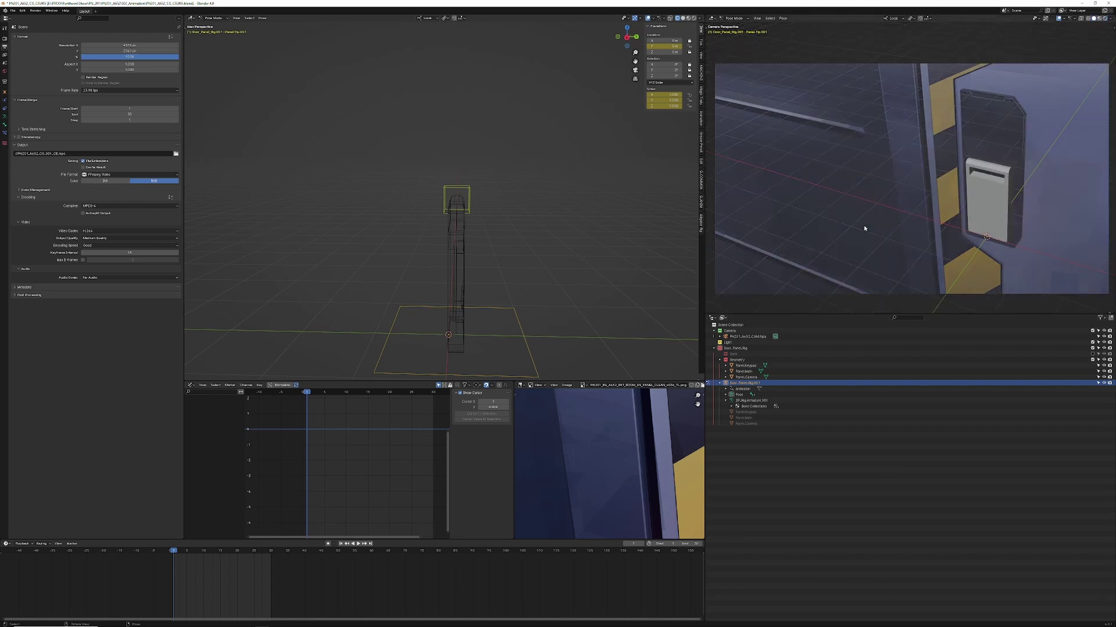
pyautogui.moveTo(354, 276)
pyautogui.mouseDown(button='middle')
pyautogui.moveTo(371, 299)
pyautogui.moveTo(414, 313)
pyautogui.moveTo(282, 316)
pyautogui.moveTo(396, 320)
pyautogui.mouseUp(button='middle')
pyautogui.hotkey('shift', 'z')
pyautogui.press('z')
pyautogui.click(335, 324)
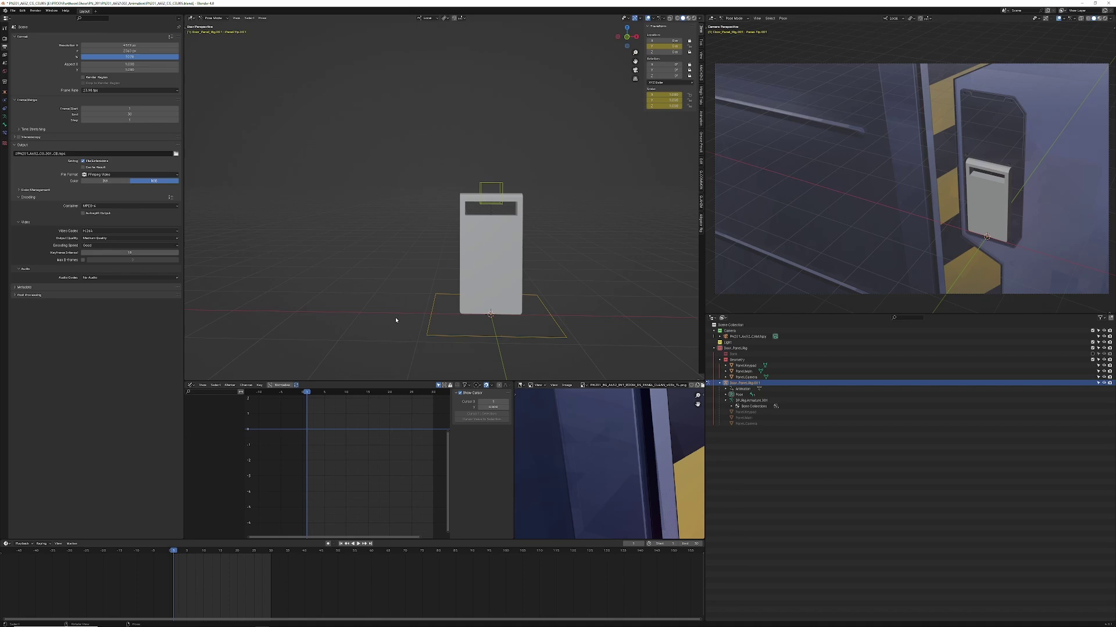
# Step: Examine how the closed panel model lines up with the background plate in the camera view
pyautogui.moveTo(396, 320); pyautogui.dragTo(349, 342, button='middle')
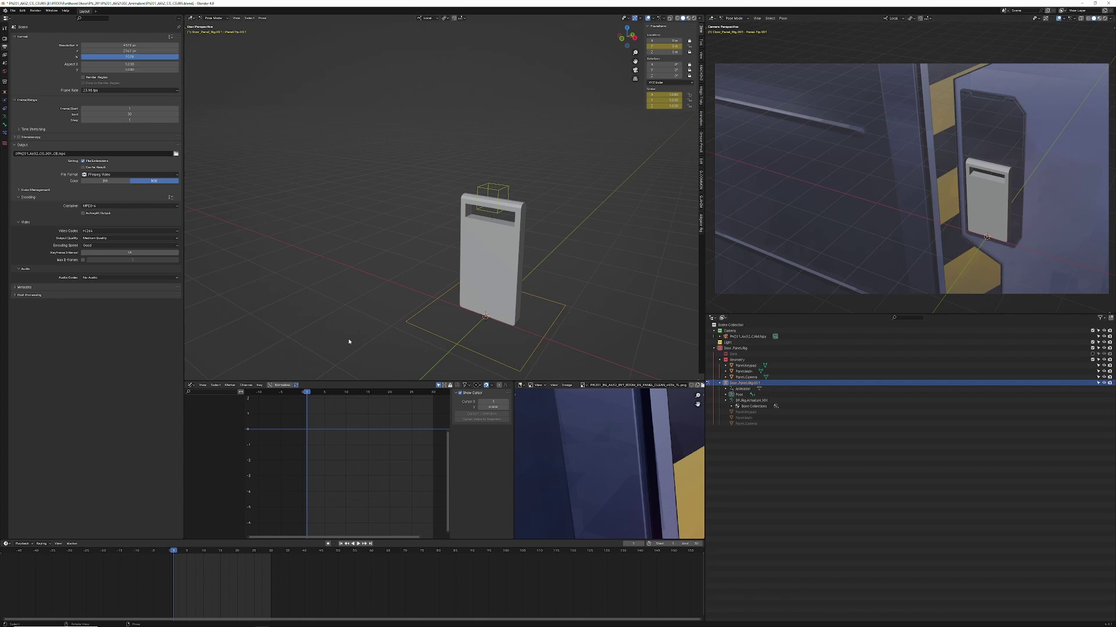
pyautogui.moveTo(836, 255); pyautogui.dragTo(909, 220, button='middle')
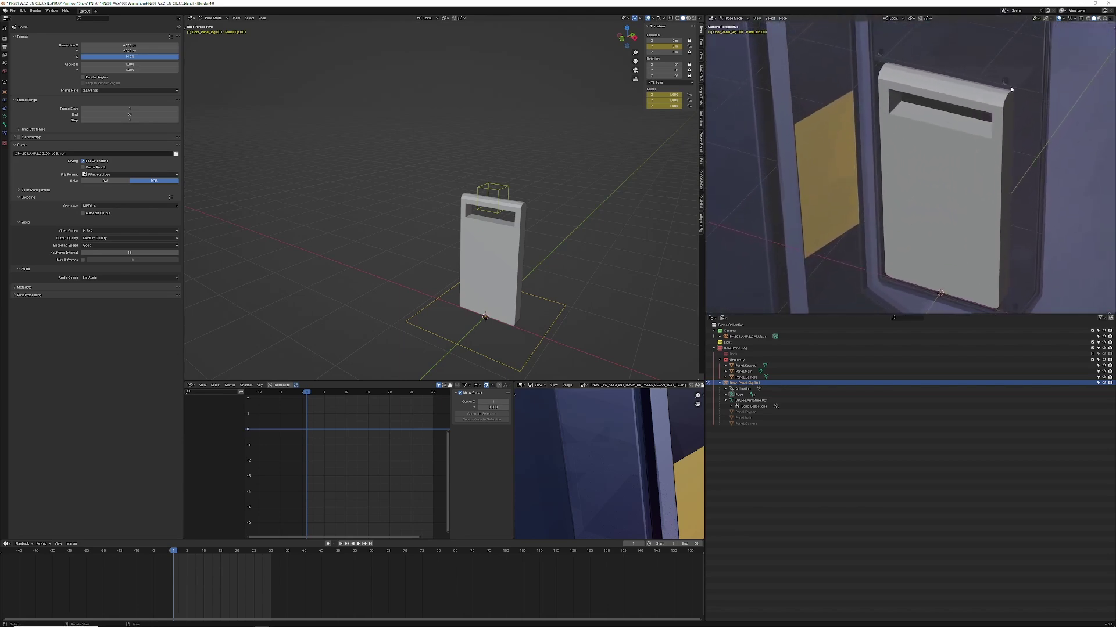
pyautogui.moveTo(1004, 304); pyautogui.dragTo(993, 267, button='middle')
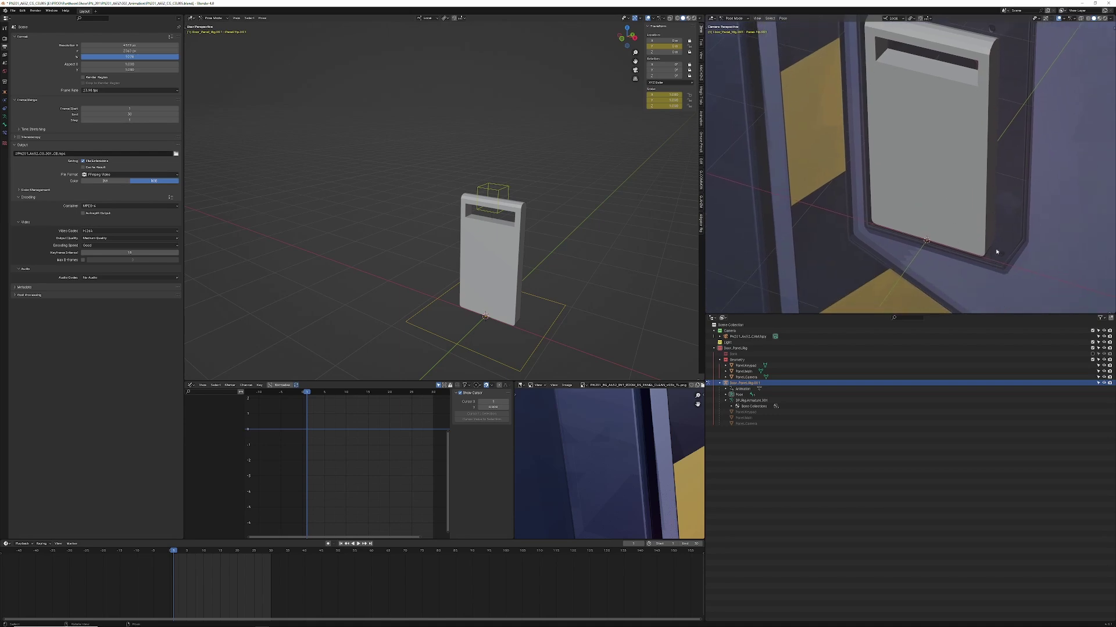
pyautogui.moveTo(855, 144); pyautogui.dragTo(839, 113, button='middle')
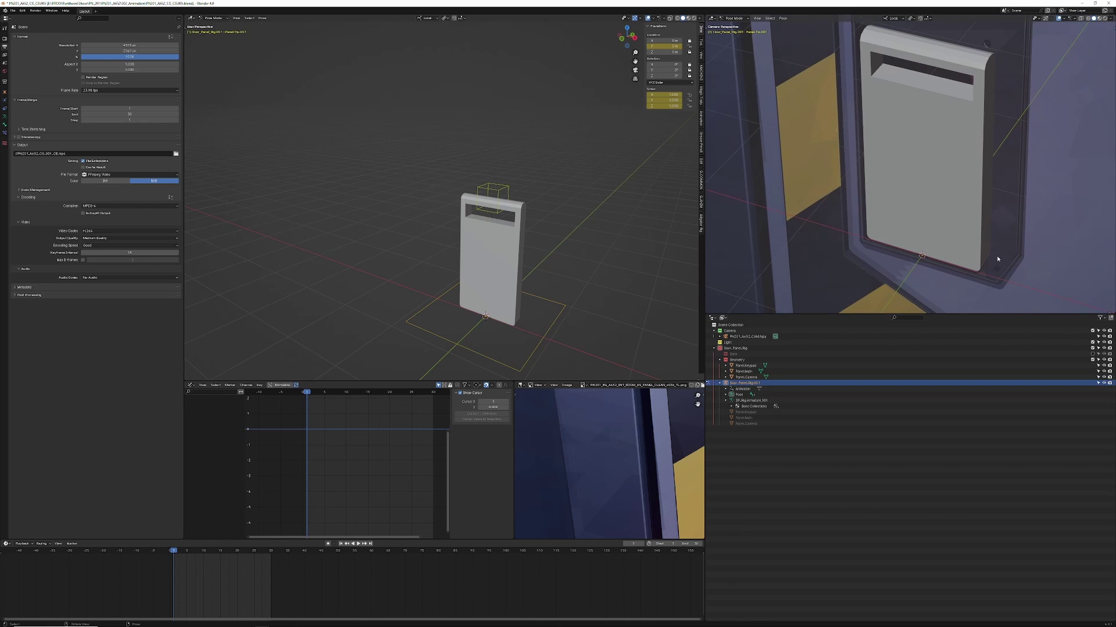
pyautogui.moveTo(816, 197); pyautogui.dragTo(879, 143, button='middle')
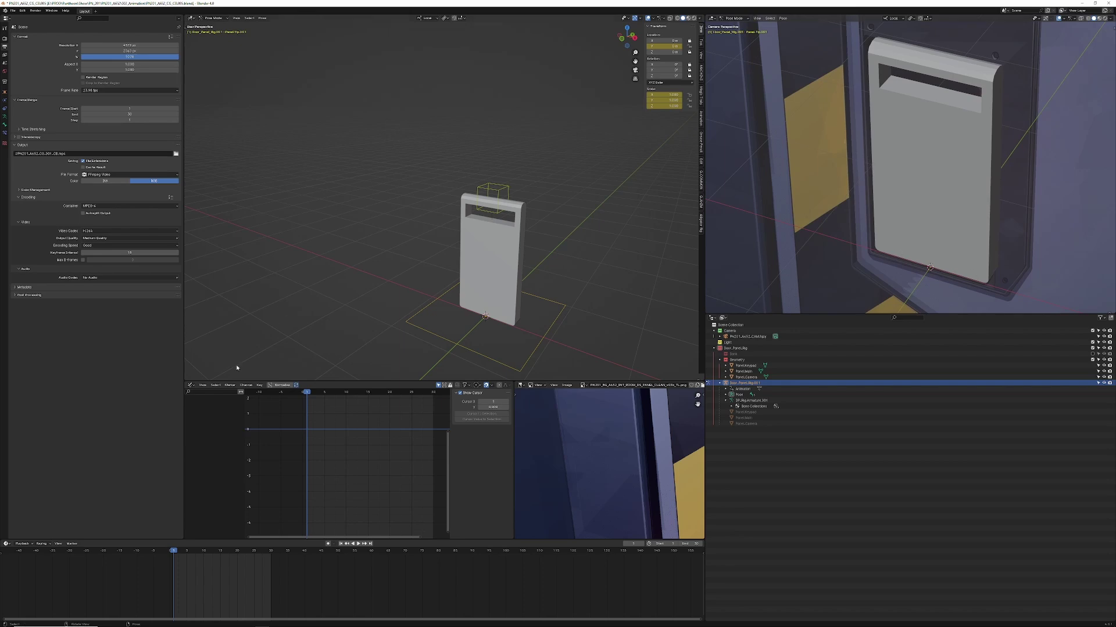
pyautogui.keyDown('ctrl'); pyautogui.moveTo(189, 577); pyautogui.dragTo(293, 590, button='middle'); pyautogui.keyUp('ctrl')
# Step: Try swinging the panel open by moving its tip control, and cancel the move
pyautogui.moveTo(385, 336); pyautogui.dragTo(386, 239, button='middle')
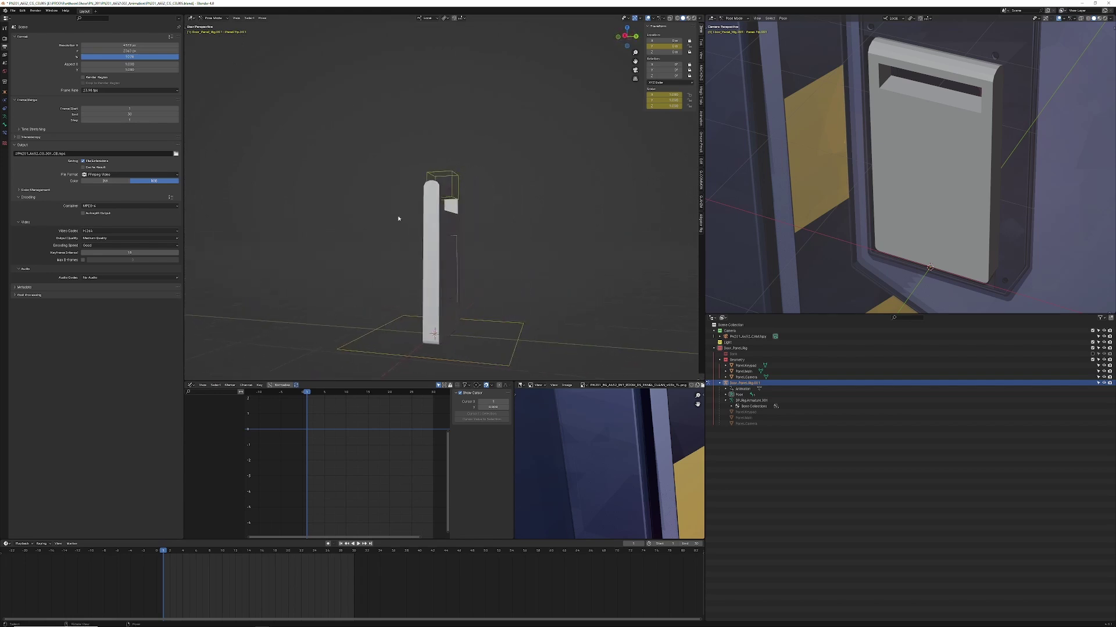
pyautogui.click(423, 179)
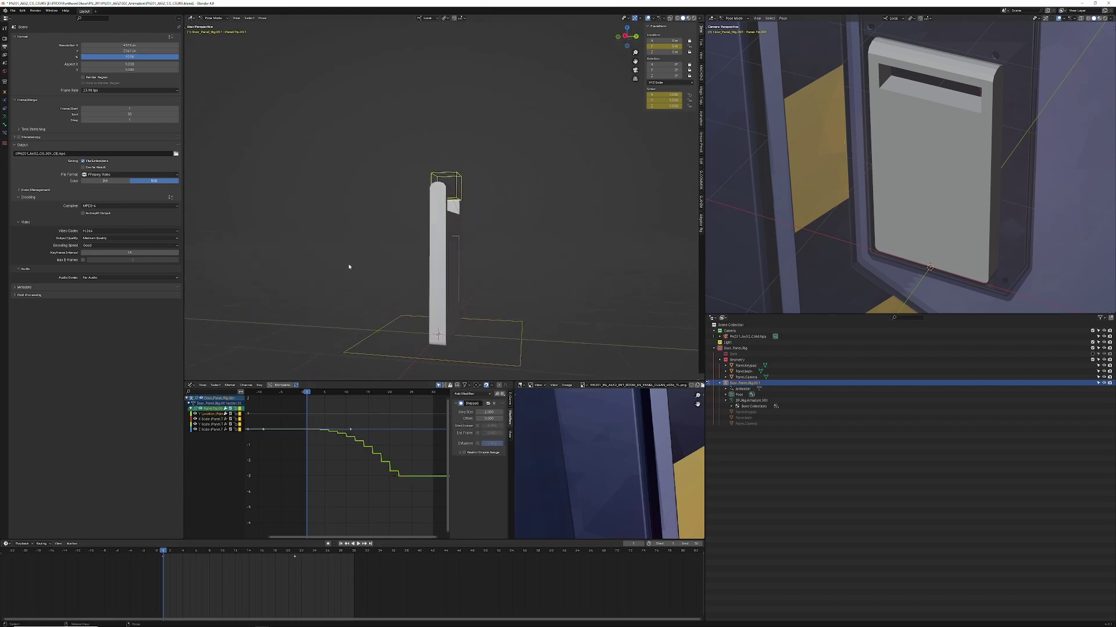
pyautogui.press('g')
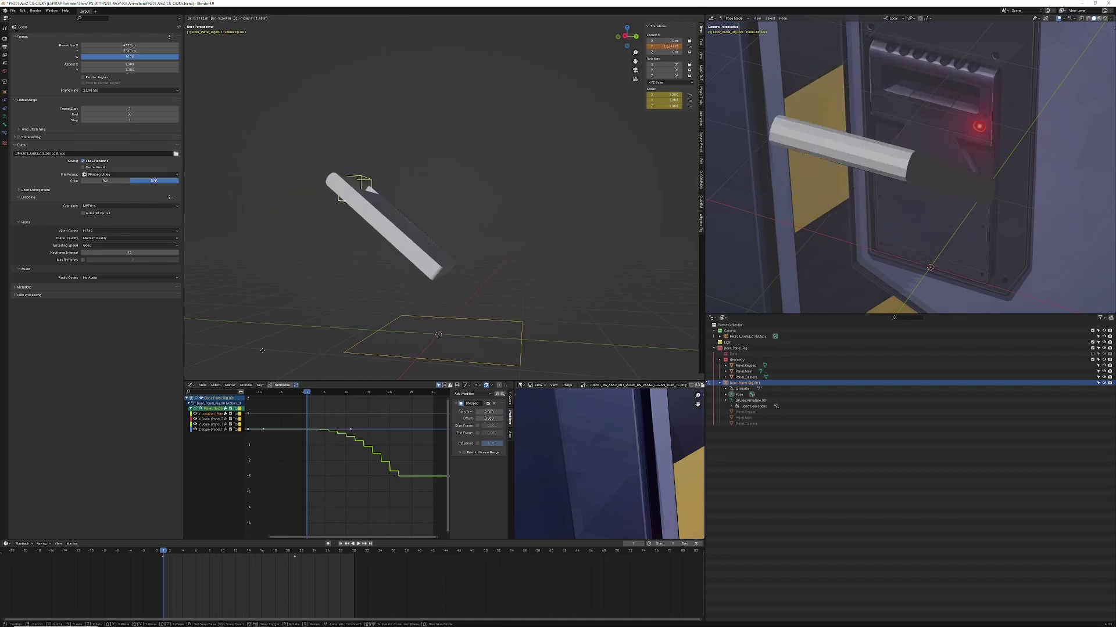
pyautogui.press('Escape')
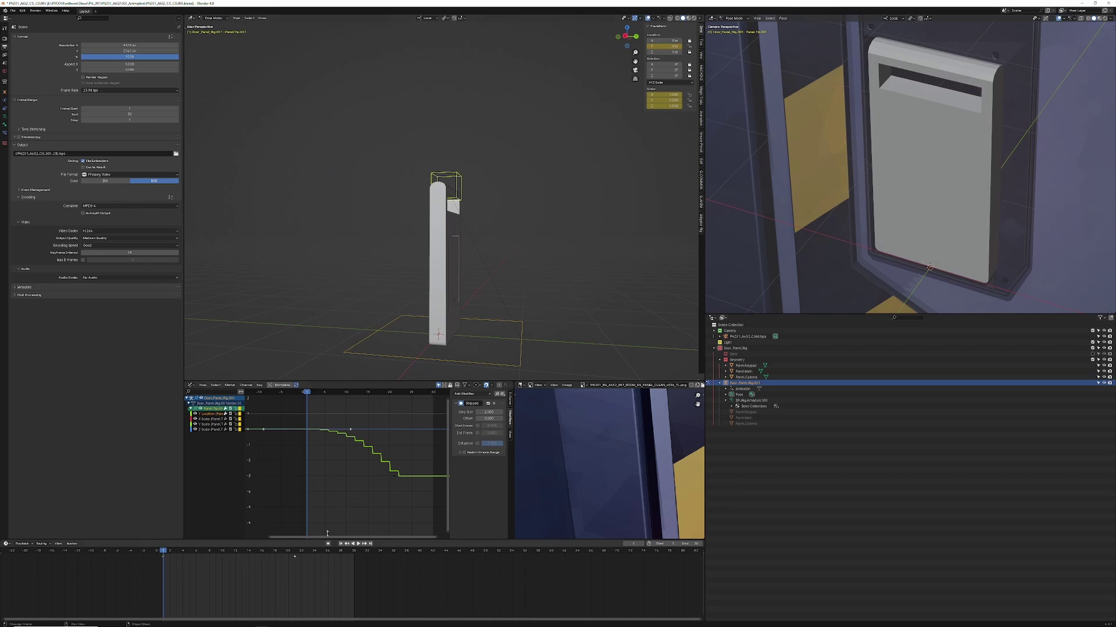
# Step: Play the panel-opening animation and stop the playback
pyautogui.click(357, 544)
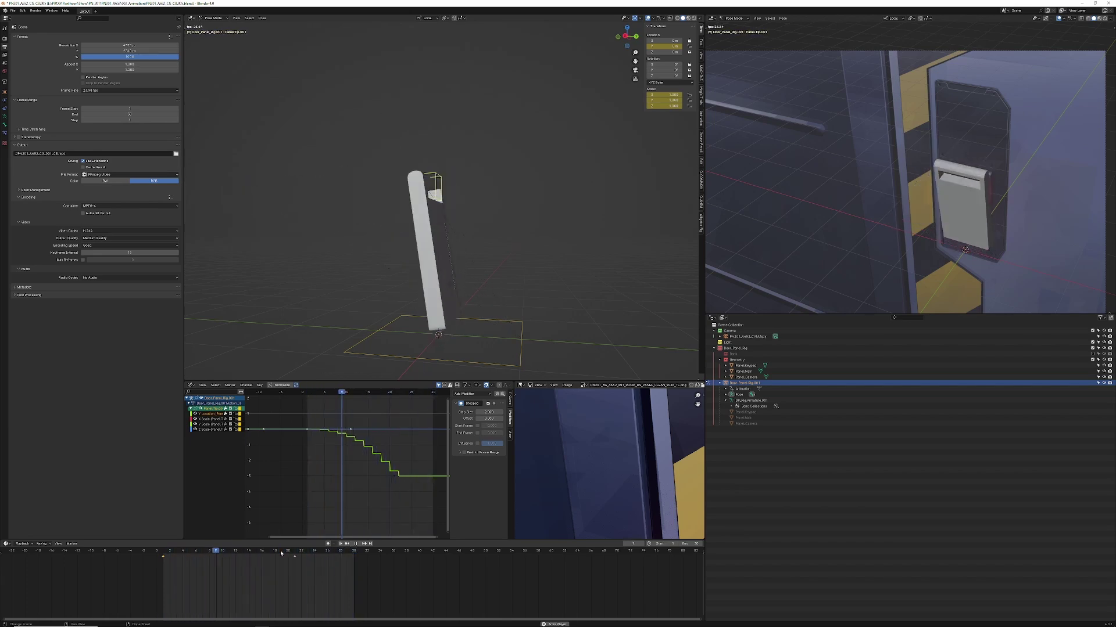
pyautogui.click(355, 543)
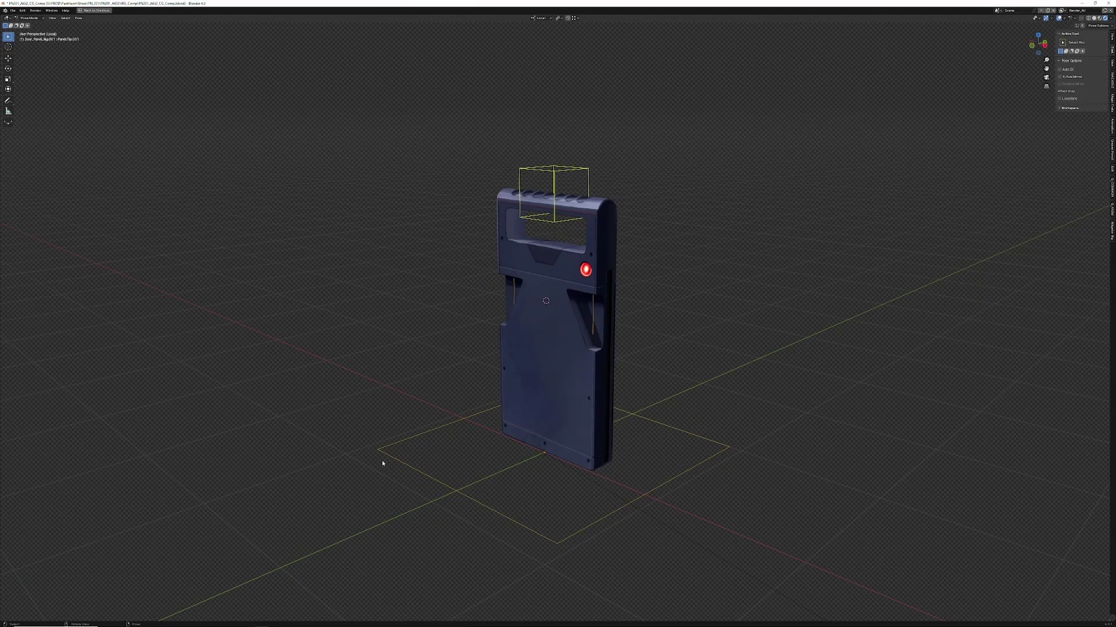
# Step: Try moving the whole textured panel with the rig's square root control on the ground
pyautogui.moveTo(413, 461); pyautogui.dragTo(445, 458, button='middle')
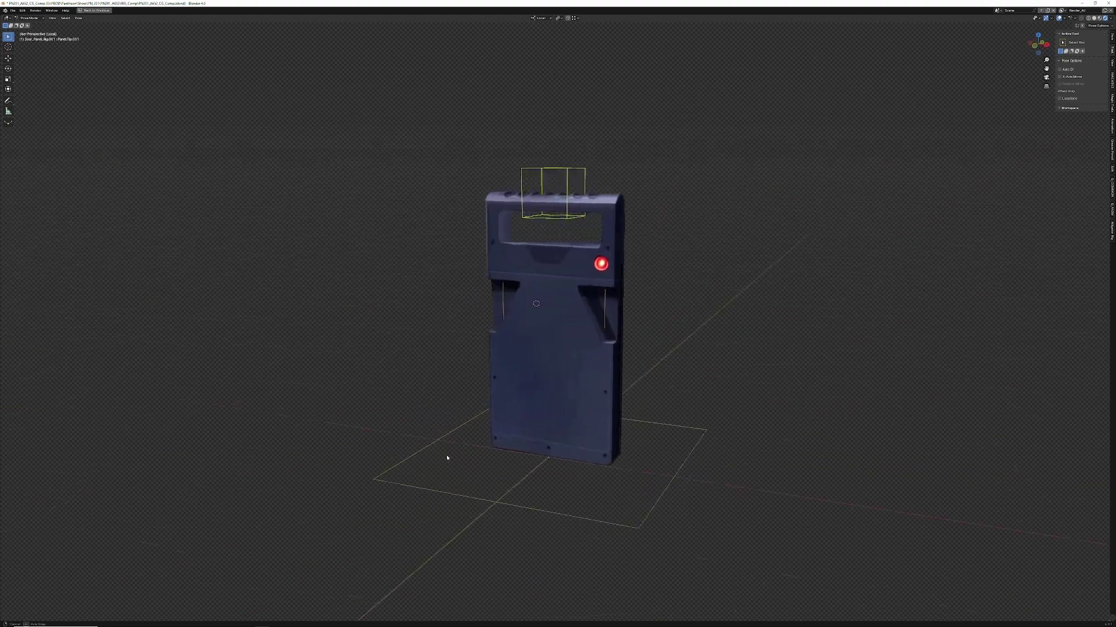
pyautogui.moveTo(323, 467); pyautogui.dragTo(414, 453, button='middle')
pyautogui.moveTo(455, 390); pyautogui.dragTo(388, 458, button='middle')
pyautogui.click(448, 417)
pyautogui.press('g')
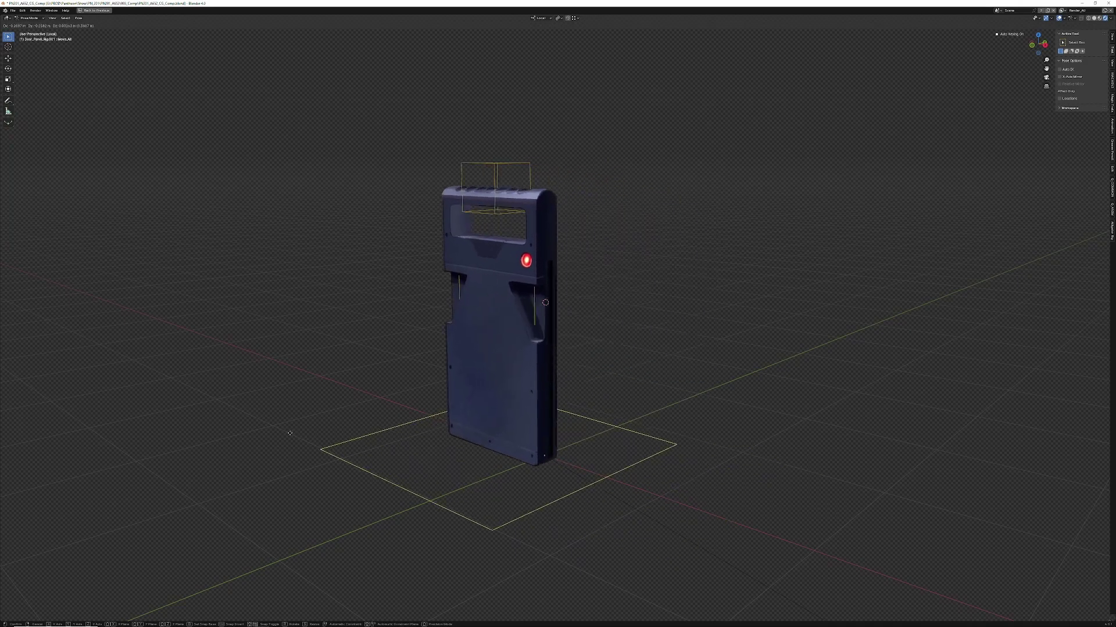
pyautogui.click(344, 442)
# Step: Move the panel's tip control outward until the textured panel lies open horizontally with the keypad raised
pyautogui.moveTo(330, 444); pyautogui.dragTo(451, 294, button='middle')
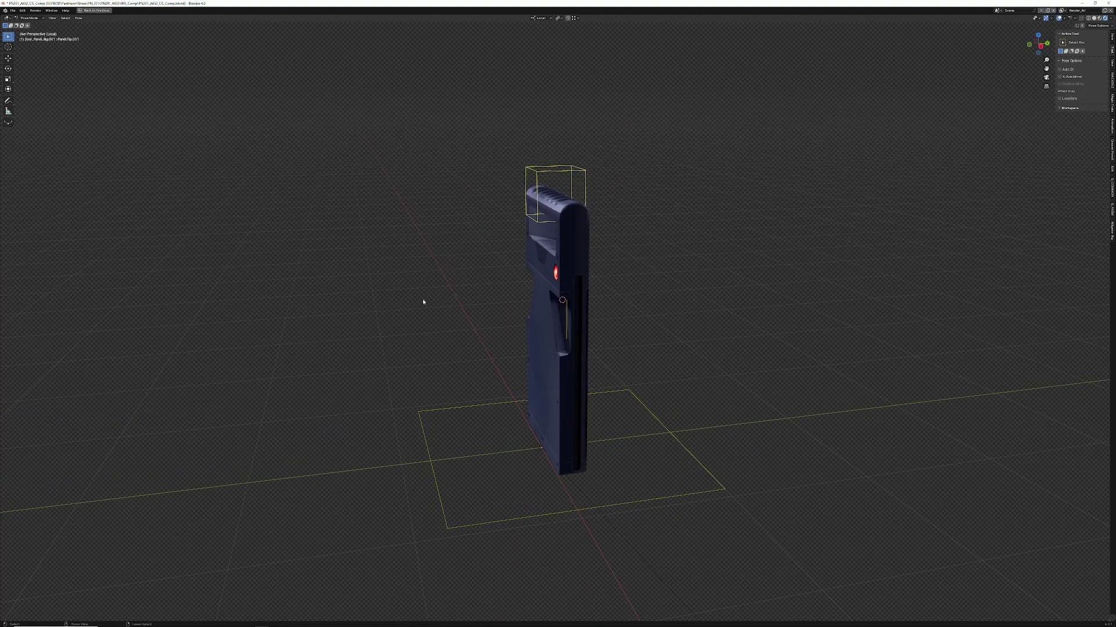
pyautogui.hotkey('ctrl', 'space')
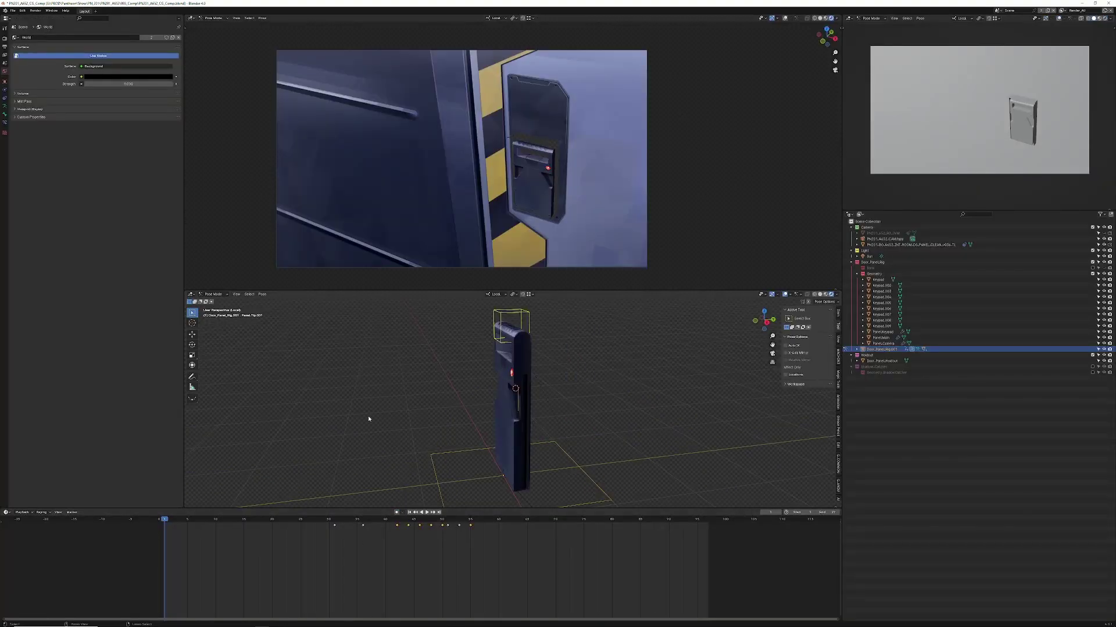
pyautogui.hotkey('ctrl', 'space')
pyautogui.moveTo(402, 451); pyautogui.dragTo(416, 369, button='middle')
pyautogui.press('g')
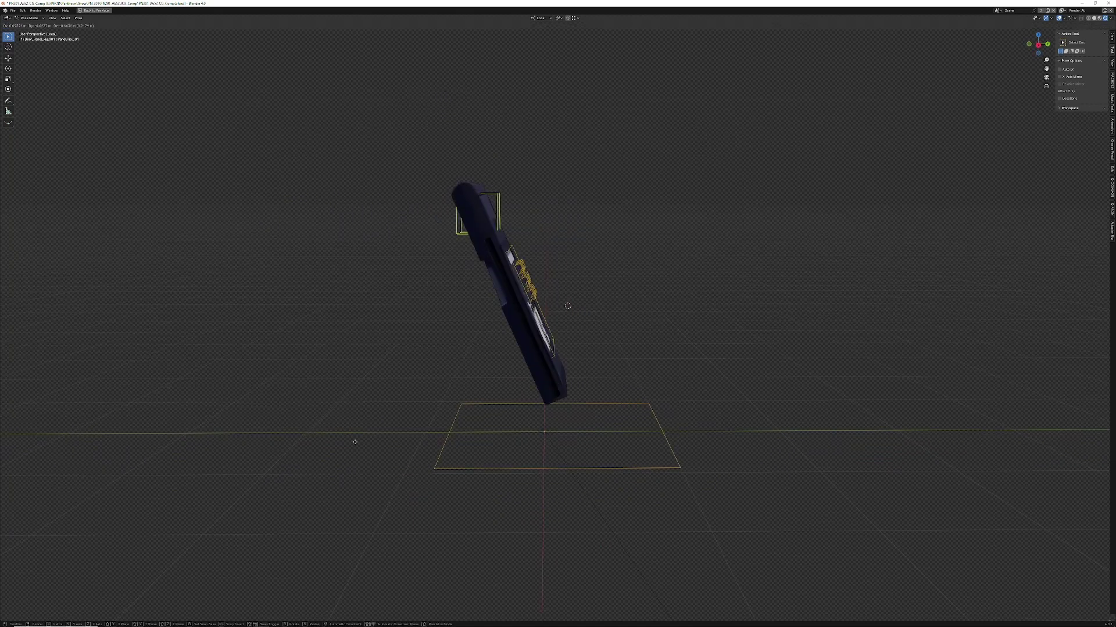
pyautogui.click(78, 454)
# Step: Rotate the raised keypad about its local X axis
pyautogui.moveTo(374, 203); pyautogui.dragTo(242, 373, button='middle')
pyautogui.press('r')
pyautogui.press('x')
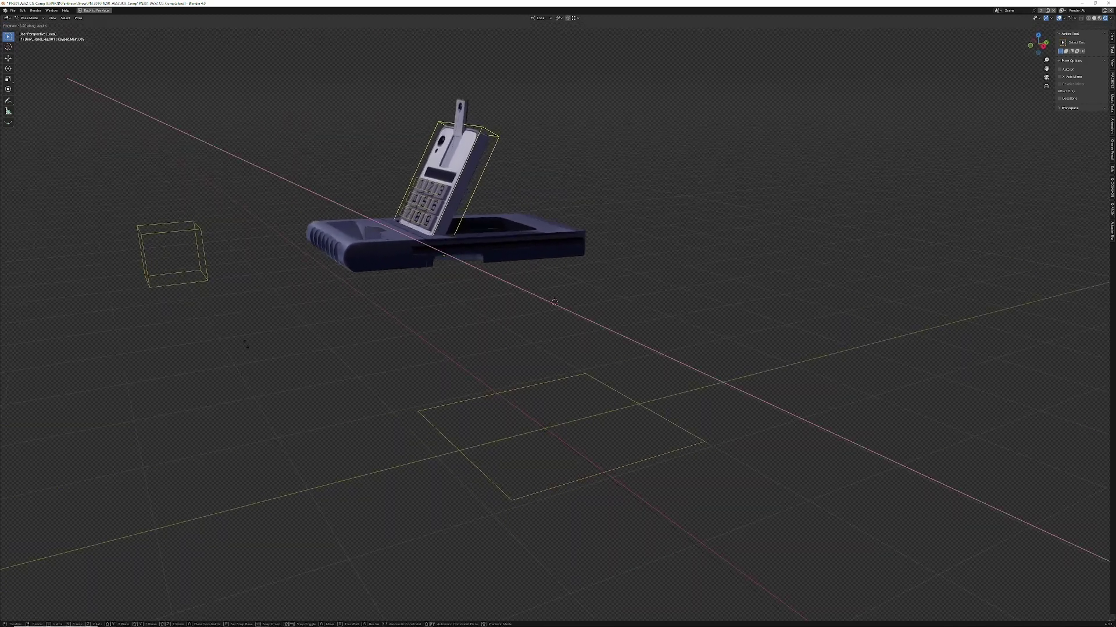
# Step: Select the keypad's number 1 key and move it slightly along its local Y axis
pyautogui.click(402, 196)
pyautogui.moveTo(351, 278); pyautogui.dragTo(319, 299, button='middle')
pyautogui.press('g')
pyautogui.press('y')
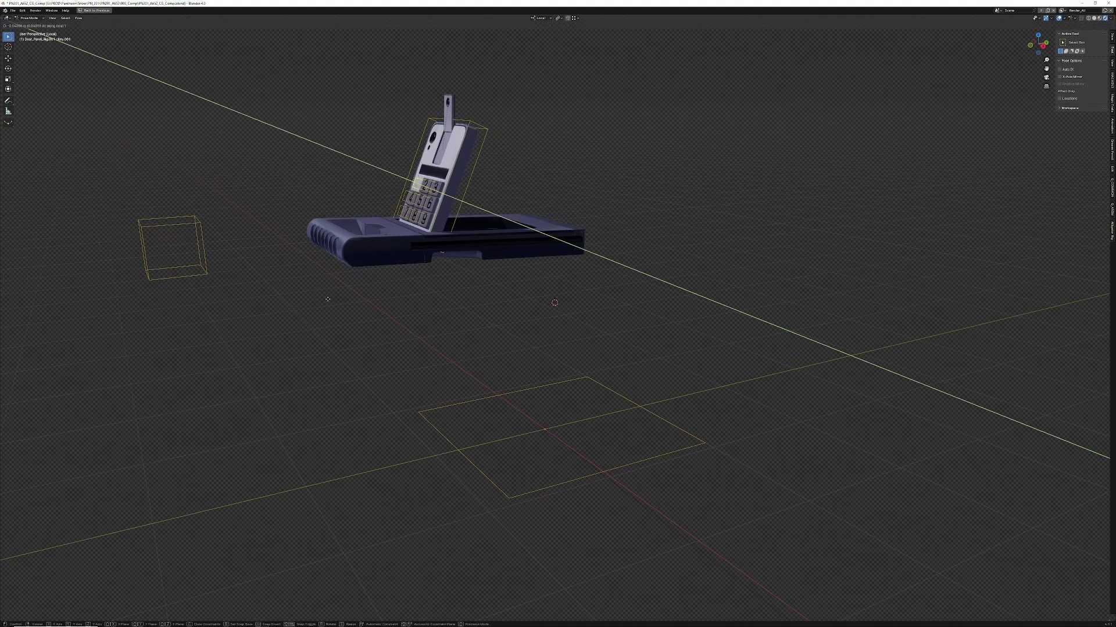
pyautogui.click(324, 297)
# Step: Try moving the number 1 key along its local Y axis once more and cancel the move
pyautogui.moveTo(311, 391); pyautogui.dragTo(329, 292, button='middle')
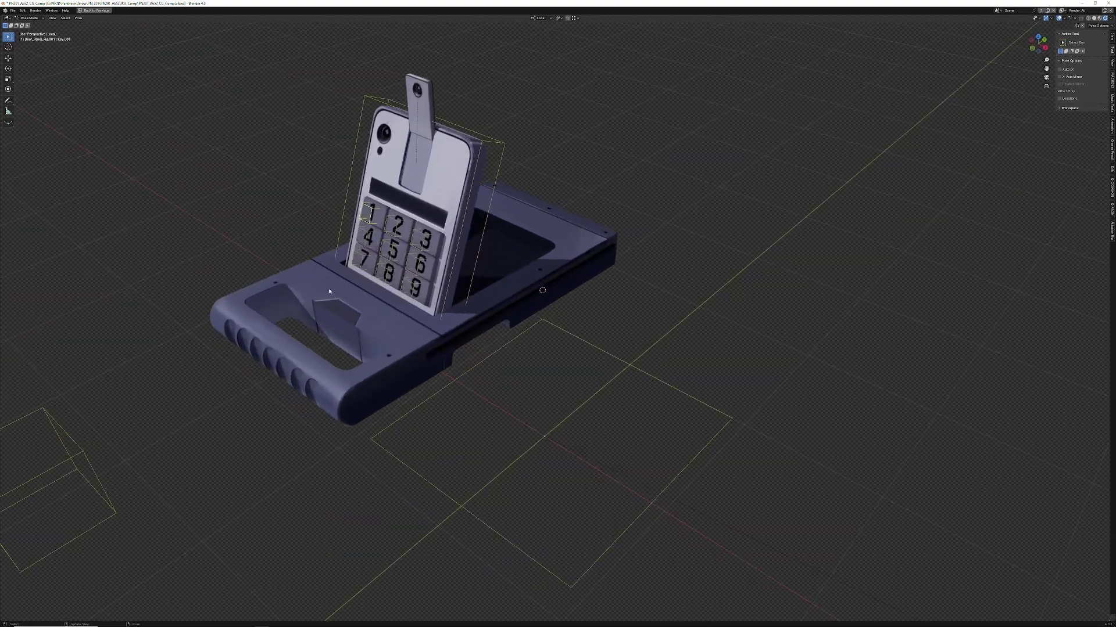
pyautogui.press('g')
pyautogui.press('y')
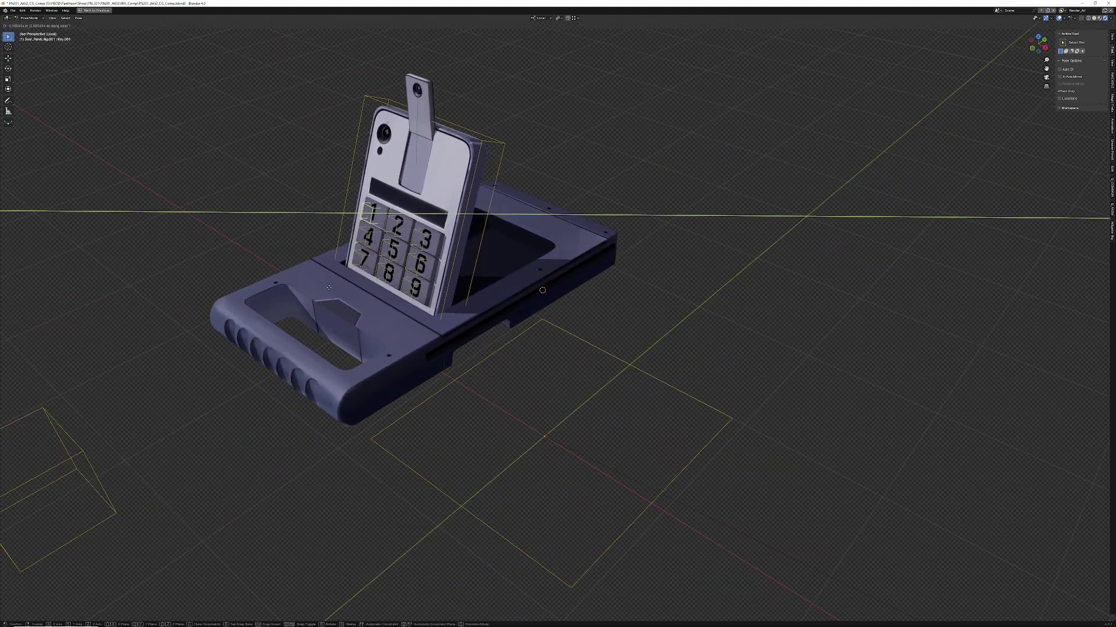
pyautogui.rightClick(317, 291)
# Step: Turn on the wireframe overlay and examine the mesh topology of the keypad, the camera tab and the panel's underside
pyautogui.scroll(-4, 620, 264)
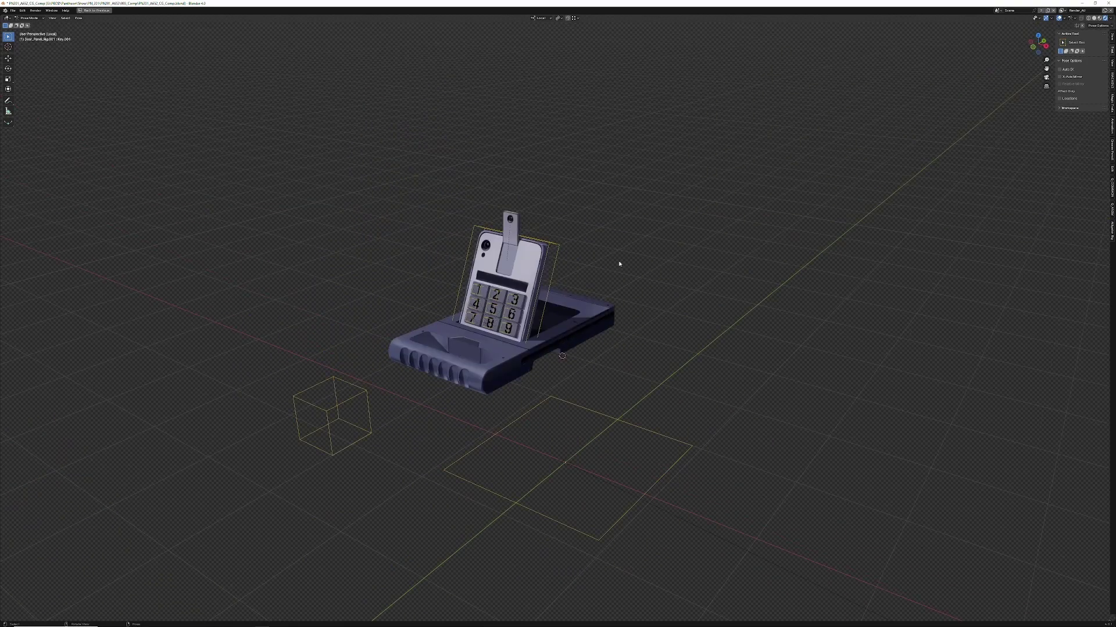
pyautogui.hotkey('ctrl', 'w')
pyautogui.moveTo(330, 456); pyautogui.dragTo(384, 439, button='middle')
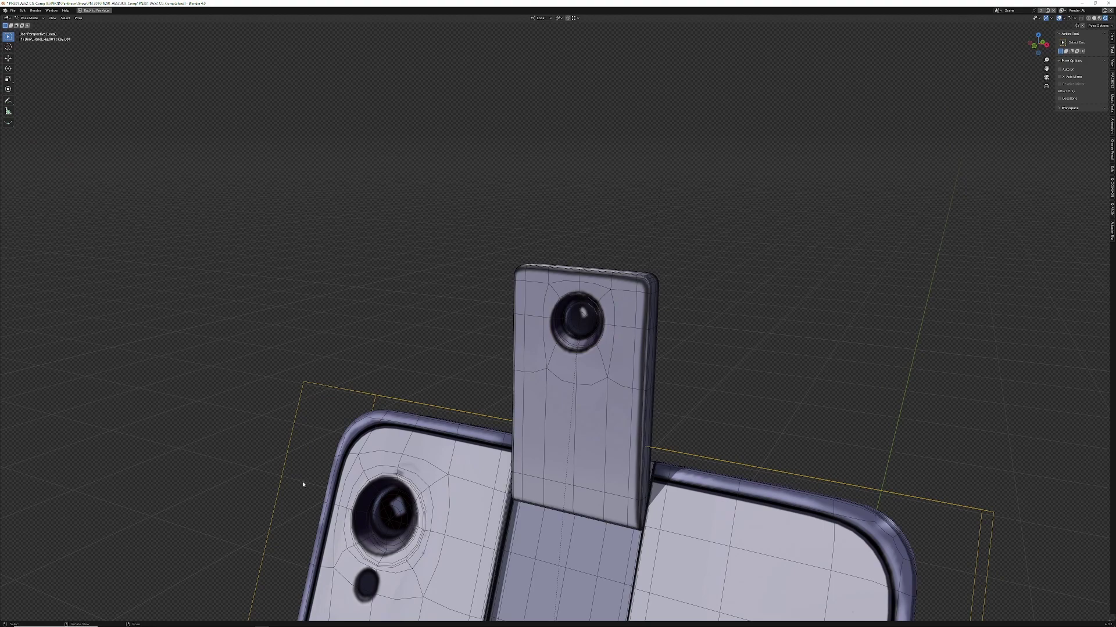
pyautogui.moveTo(481, 404); pyautogui.dragTo(325, 429, button='middle')
pyautogui.moveTo(314, 275); pyautogui.dragTo(280, 471, button='middle')
pyautogui.scroll(-3, 406, 436)
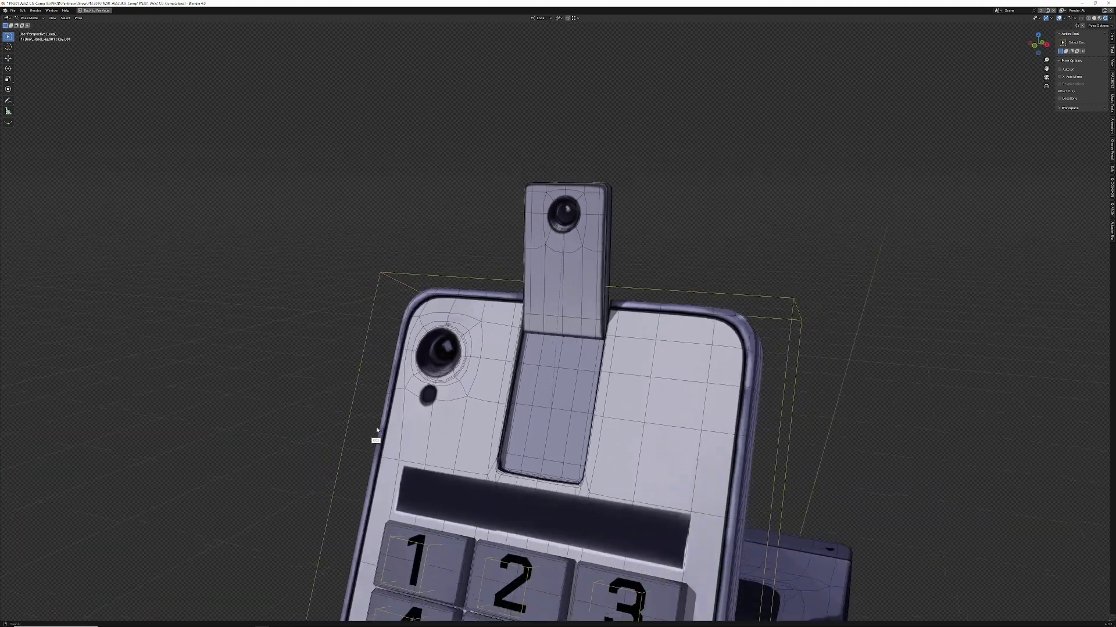
pyautogui.keyDown('shift'); pyautogui.moveTo(394, 478); pyautogui.dragTo(397, 388, button='middle'); pyautogui.keyUp('shift')
pyautogui.moveTo(326, 451); pyautogui.dragTo(422, 421, button='middle')
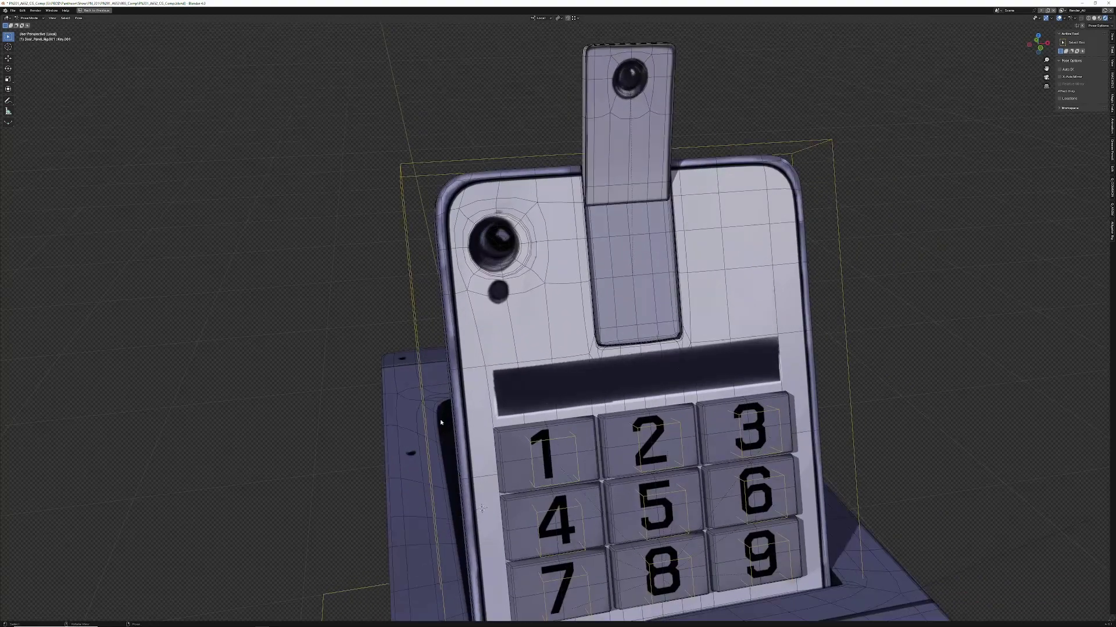
pyautogui.keyDown('ctrl'); pyautogui.moveTo(489, 326); pyautogui.dragTo(373, 481, button='middle'); pyautogui.keyUp('ctrl')
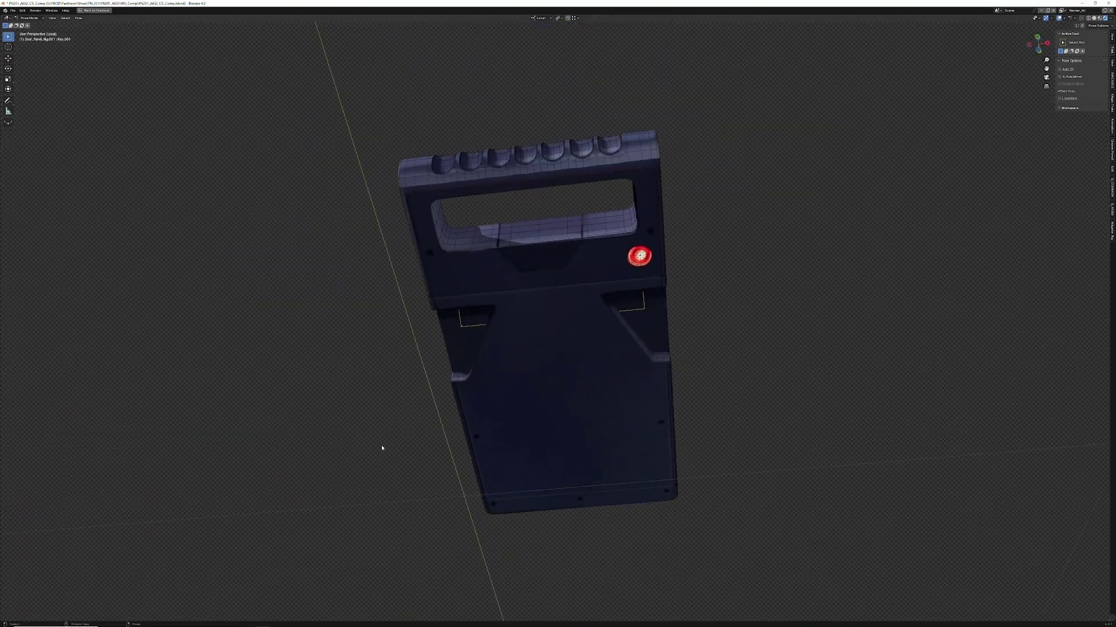
pyautogui.moveTo(500, 239); pyautogui.dragTo(375, 517, button='middle')
# Step: View the rig through the camera, and return to the first frame in the multi-editor layout
pyautogui.press('KP_0')
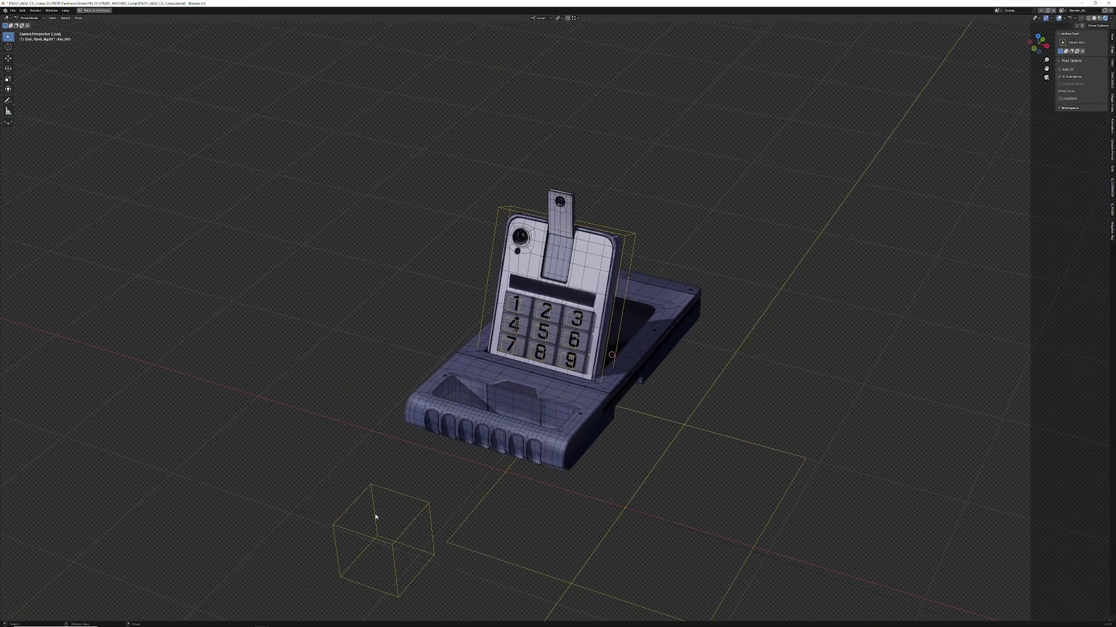
pyautogui.hotkey('shift', 'Left')
pyautogui.hotkey('ctrl', 'space')
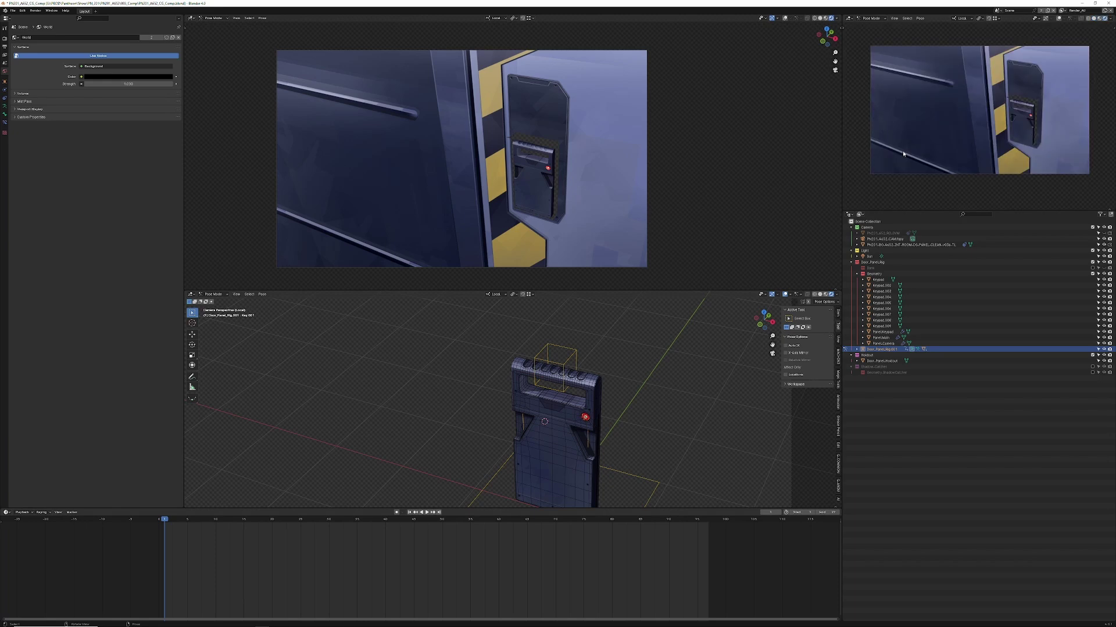
# Step: Toggle the door panel rig collection off and back on, and exclude the Holdout collection from the view layer
pyautogui.click(1092, 262)
pyautogui.click(1092, 263)
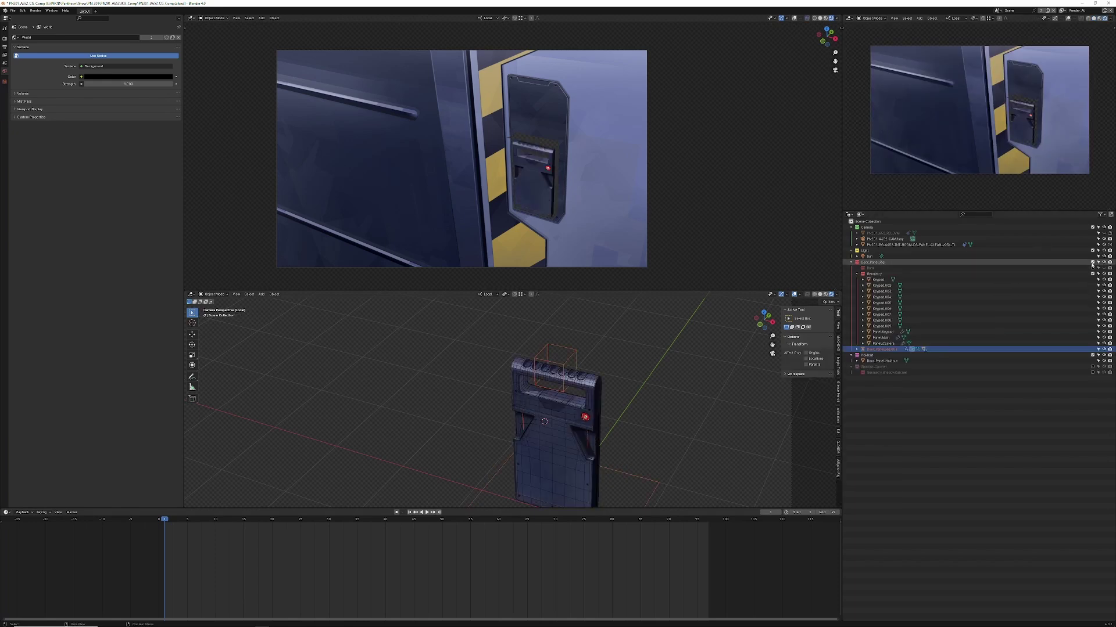
pyautogui.click(1092, 355)
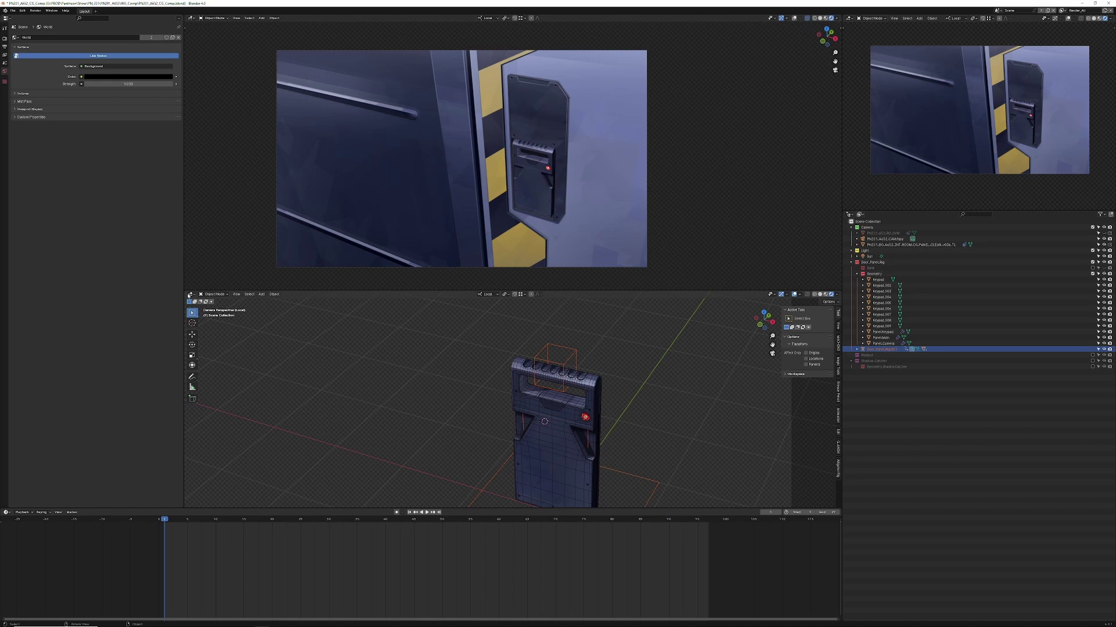
# Step: Close the lower 3D viewport by joining it with the camera viewport, and enlarge the camera view of the panel
pyautogui.moveTo(184, 287); pyautogui.dragTo(261, 384)
pyautogui.scroll(3, 262, 384)
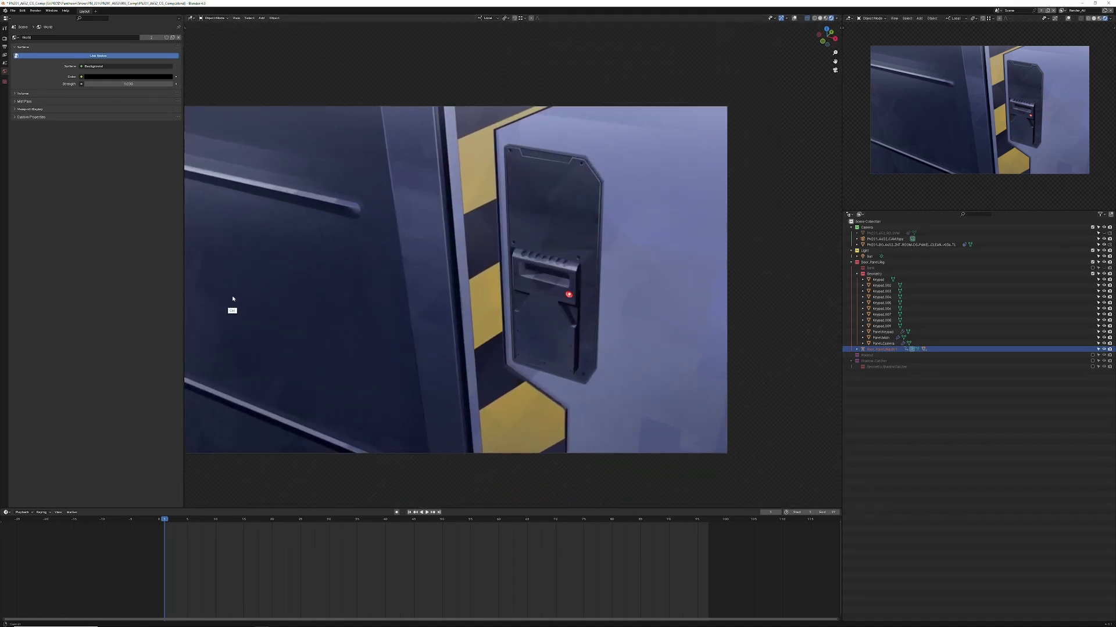